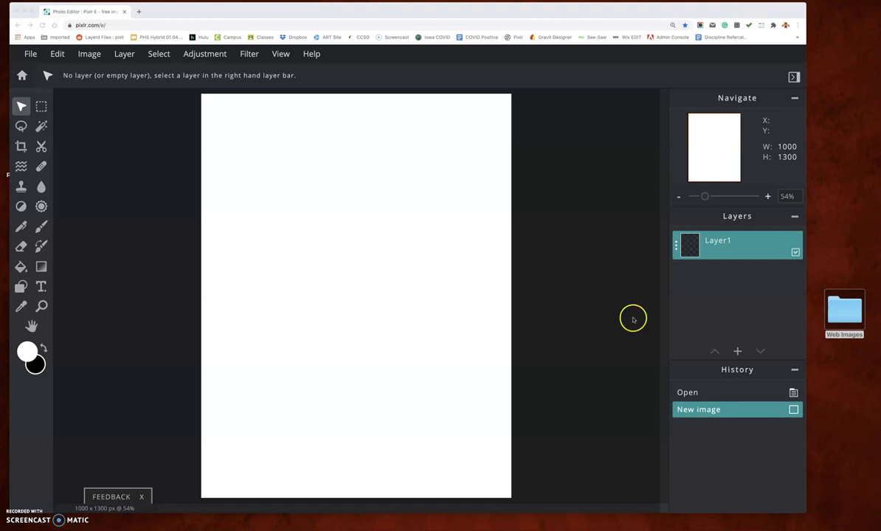
Add an empty Layer 2 above Layer1 on the 1000 × 1300 px canvas
{"action": "left_click", "coordinate": [736, 352]}
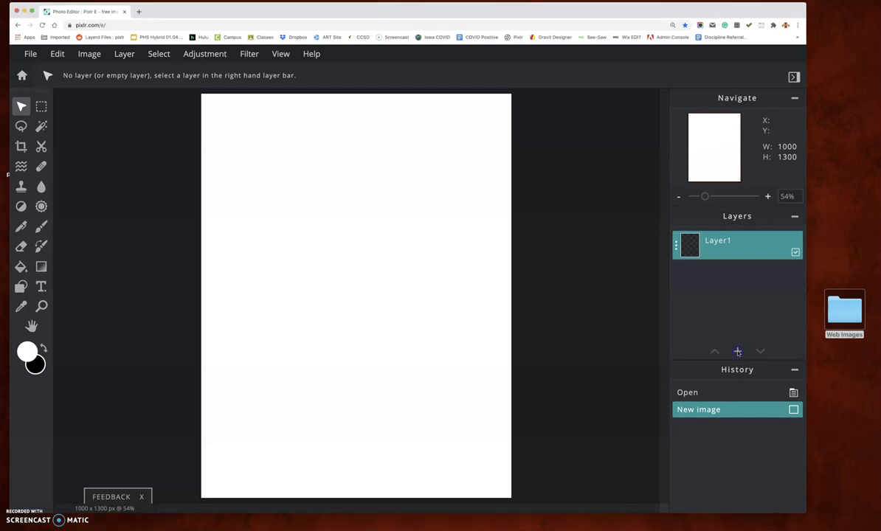
{"action": "left_click", "coordinate": [737, 352]}
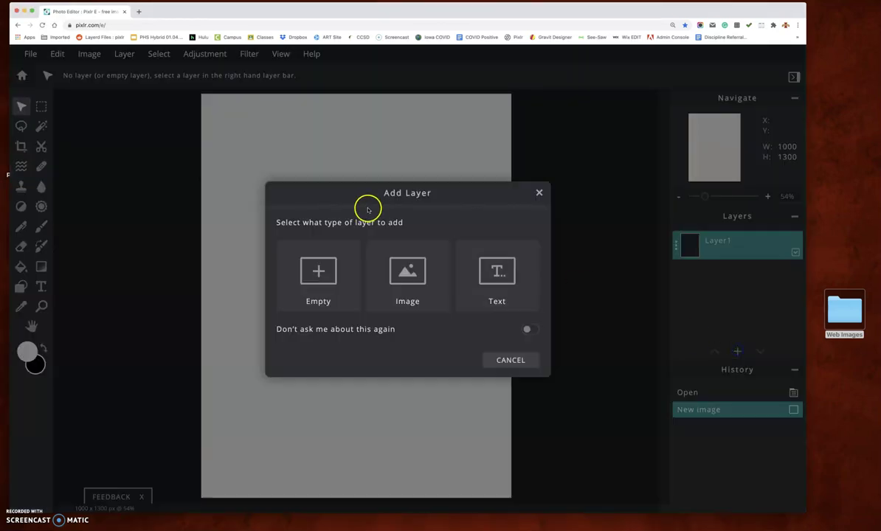
{"action": "left_click", "coordinate": [320, 274]}
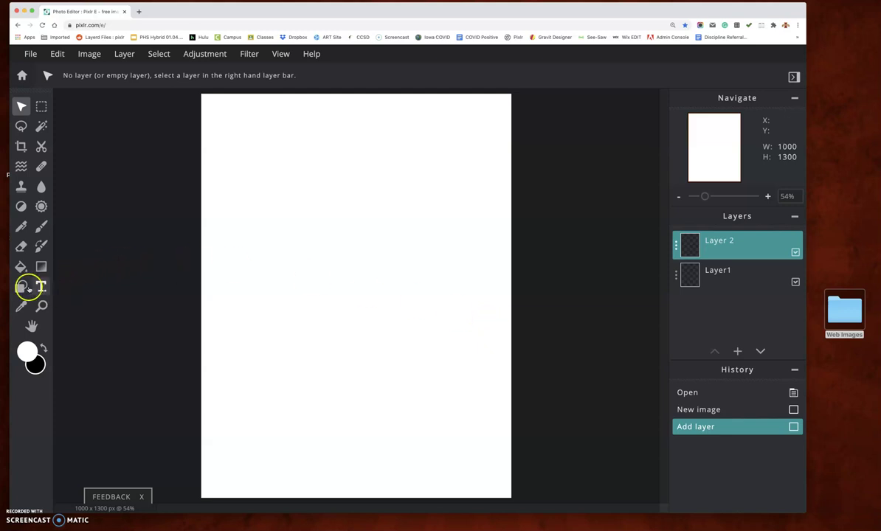
{"action": "left_click", "coordinate": [21, 287]}
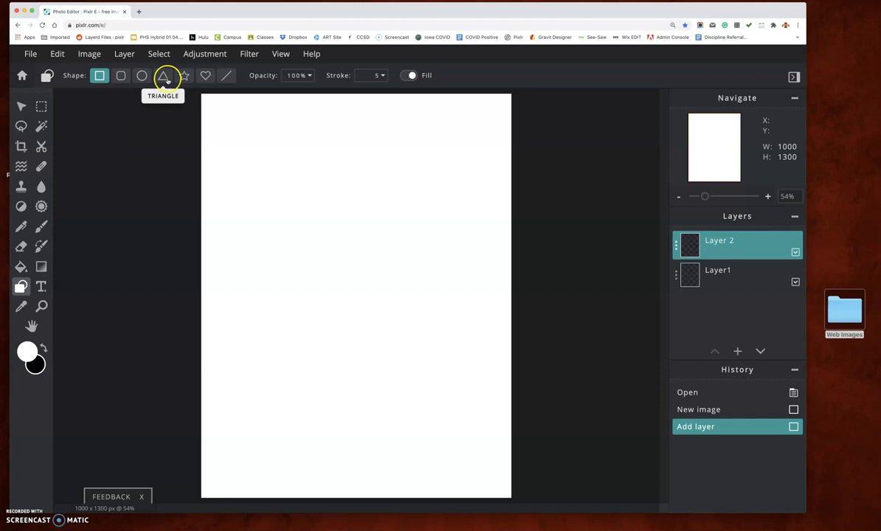
Draw a filled circle with stroke 0 near the canvas centre on Layer 2
{"action": "left_click", "coordinate": [142, 76]}
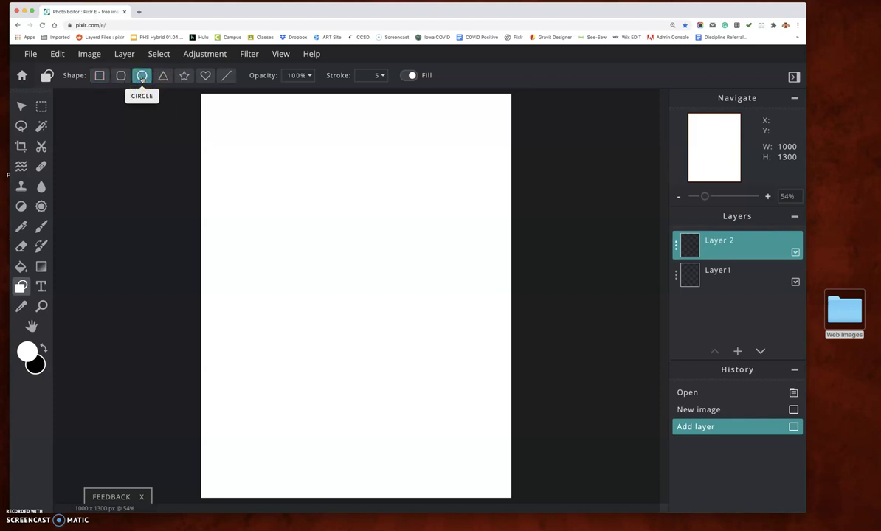
{"action": "left_click", "coordinate": [382, 76]}
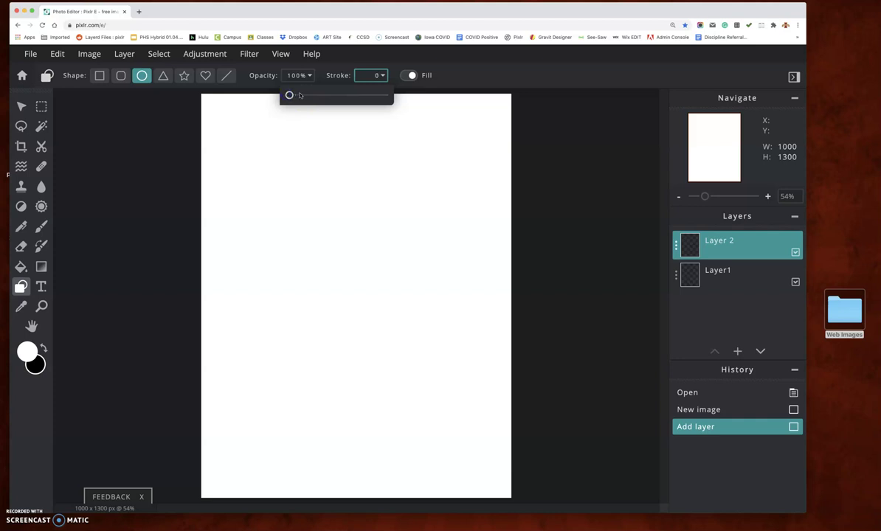
{"action": "mouse_move", "coordinate": [285, 197]}
{"action": "left_mouse_down"}
{"action": "mouse_move", "coordinate": [346, 265]}
{"action": "mouse_move", "coordinate": [413, 295]}
{"action": "mouse_move", "coordinate": [438, 224]}
{"action": "mouse_move", "coordinate": [459, 297]}
{"action": "mouse_move", "coordinate": [358, 395]}
{"action": "mouse_move", "coordinate": [360, 381]}
{"action": "mouse_move", "coordinate": [434, 360]}
{"action": "mouse_move", "coordinate": [407, 314]}
{"action": "mouse_move", "coordinate": [462, 356]}
{"action": "left_mouse_up"}
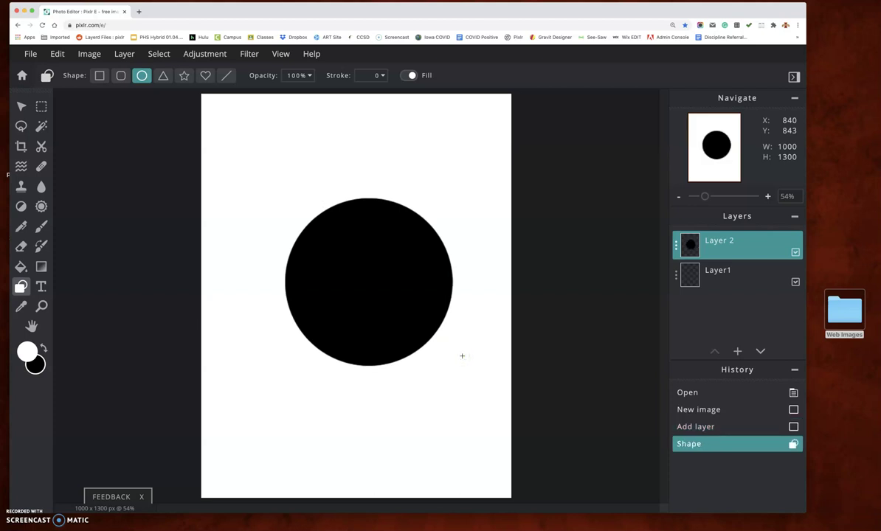
Set Layer 2's transparency to 50 so the circle appears grey
{"action": "left_click", "coordinate": [676, 248]}
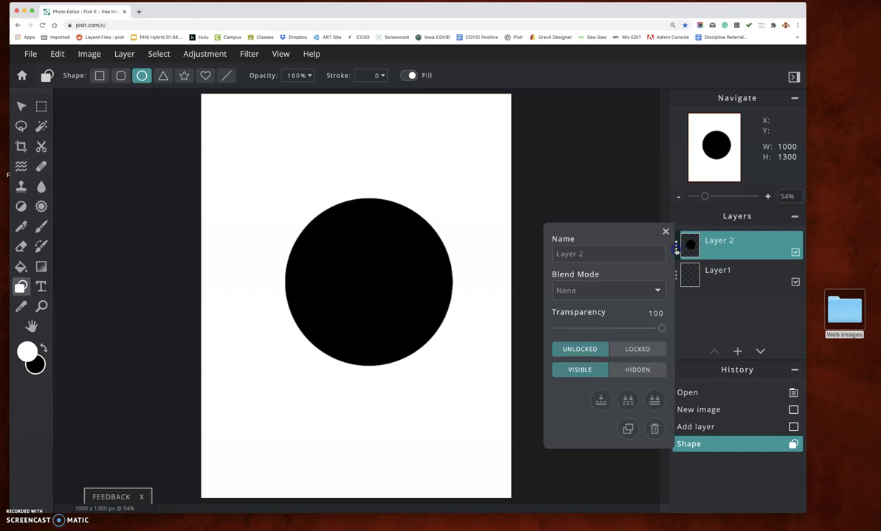
{"action": "left_click_drag", "start_coordinate": [661, 328], "coordinate": [608, 328]}
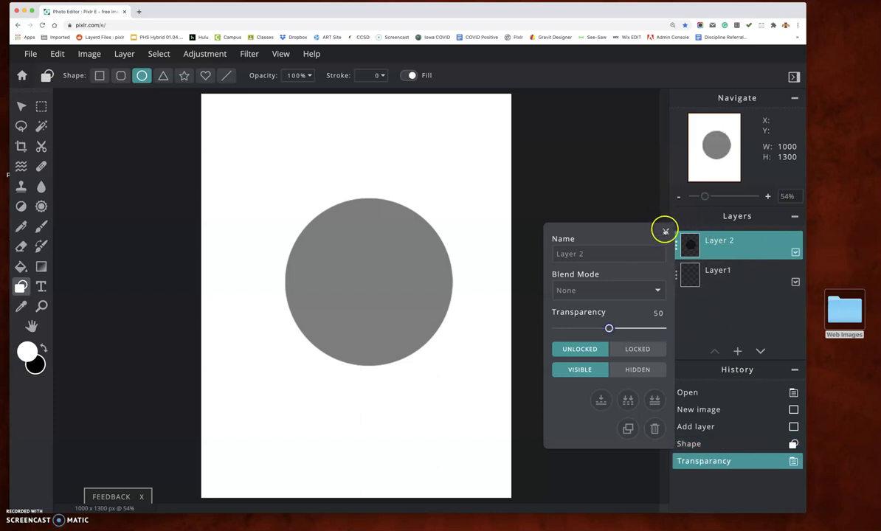
{"action": "left_click", "coordinate": [664, 230]}
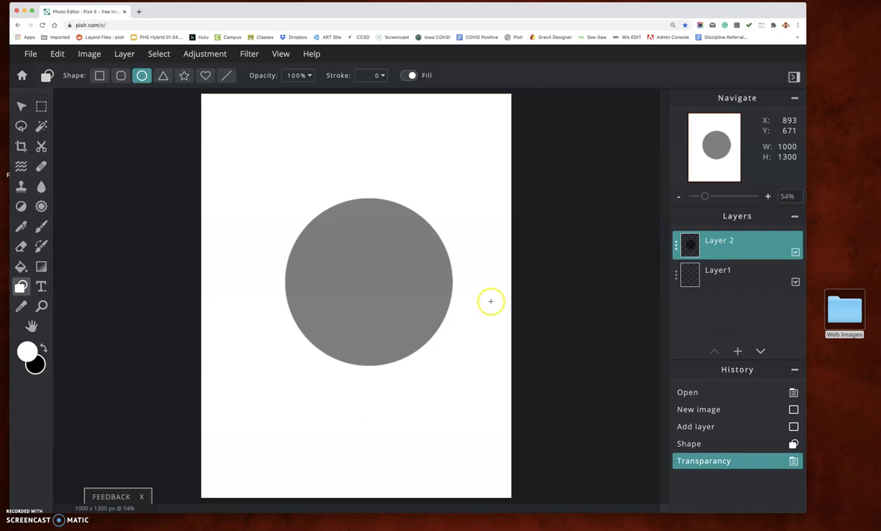
Add close_up_of_tasty_birthday_cake.jpg as a layer and move Layer 2 above it
{"action": "double_click", "coordinate": [851, 315]}
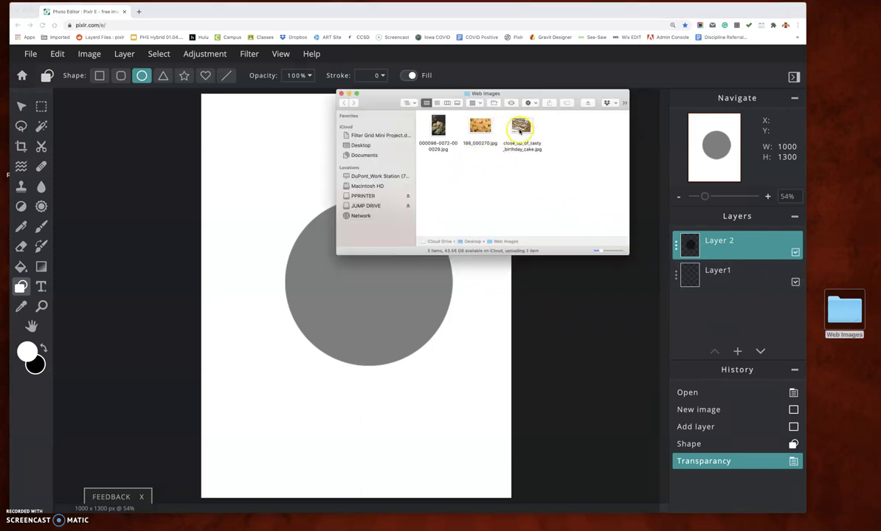
{"action": "left_click", "coordinate": [520, 130]}
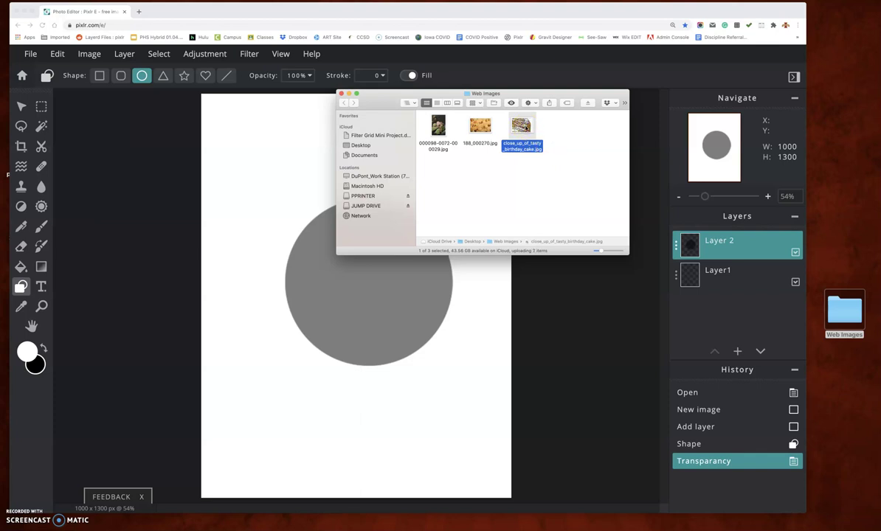
{"action": "left_click_drag", "start_coordinate": [521, 126], "coordinate": [385, 332]}
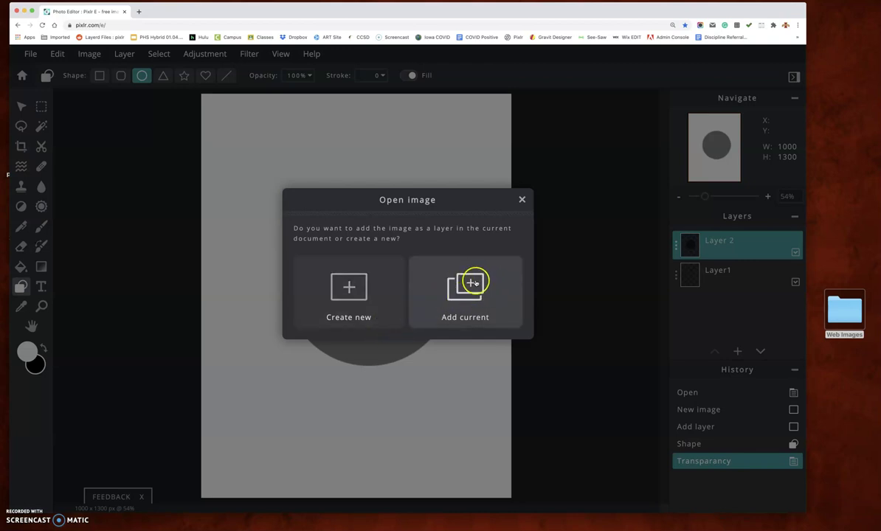
{"action": "left_click", "coordinate": [472, 283]}
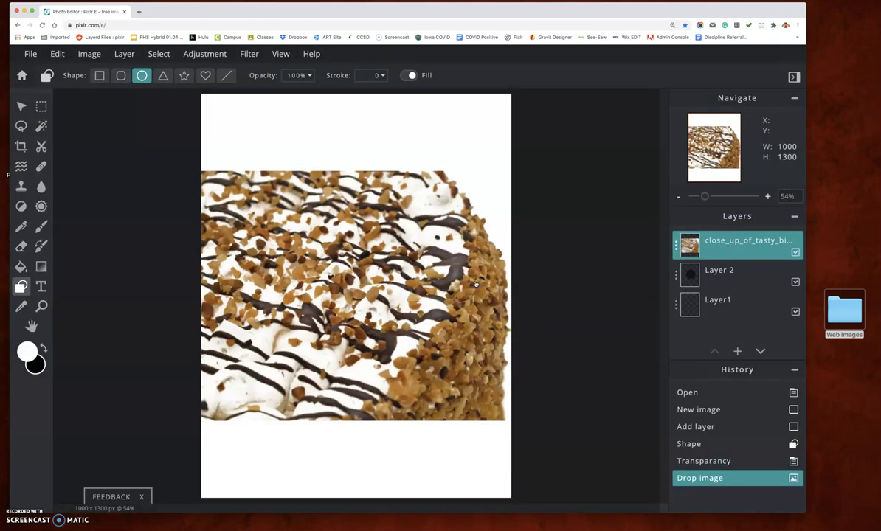
{"action": "left_click_drag", "start_coordinate": [736, 274], "coordinate": [731, 240]}
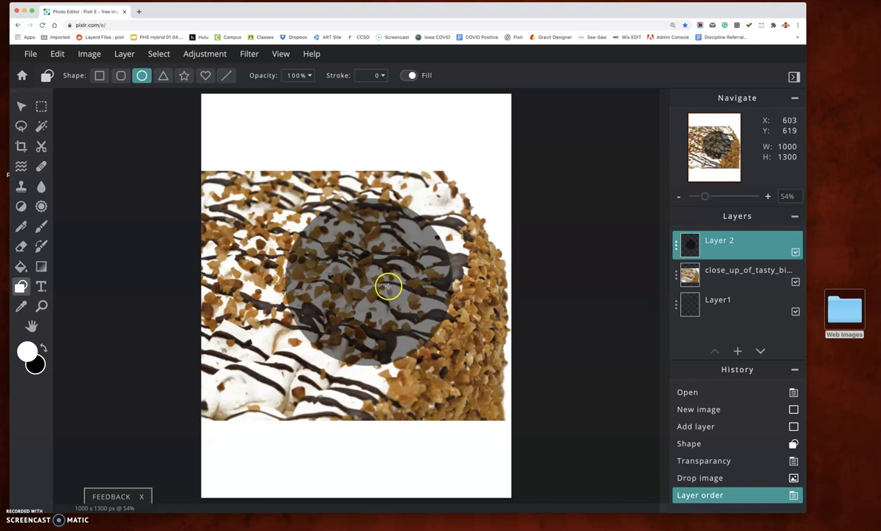
Move the cake photo up to Left -200, Top 114, then reselect Layer 2
{"action": "left_click", "coordinate": [742, 274]}
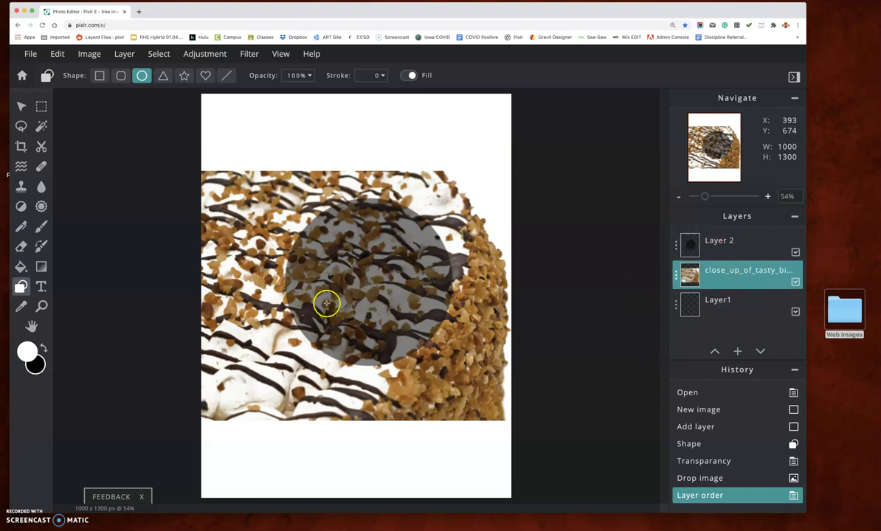
{"action": "left_click", "coordinate": [21, 106]}
{"action": "left_click_drag", "start_coordinate": [256, 247], "coordinate": [221, 205]}
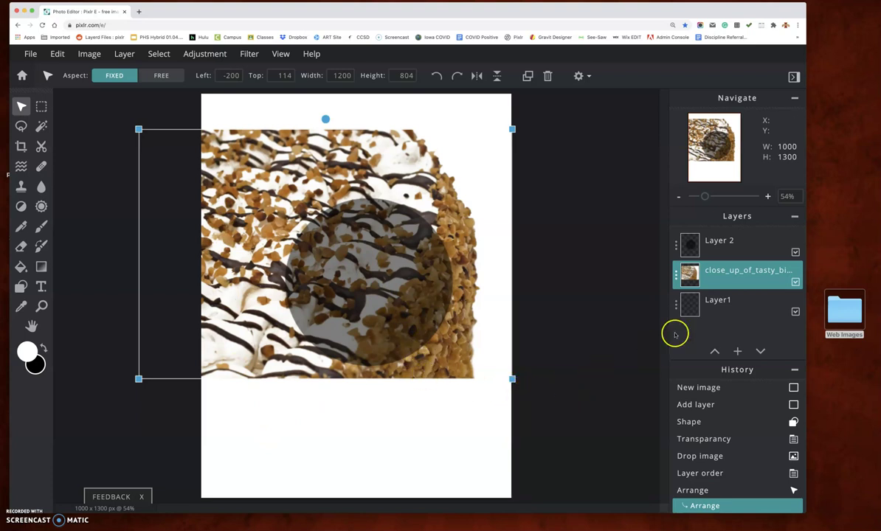
{"action": "left_click", "coordinate": [734, 248]}
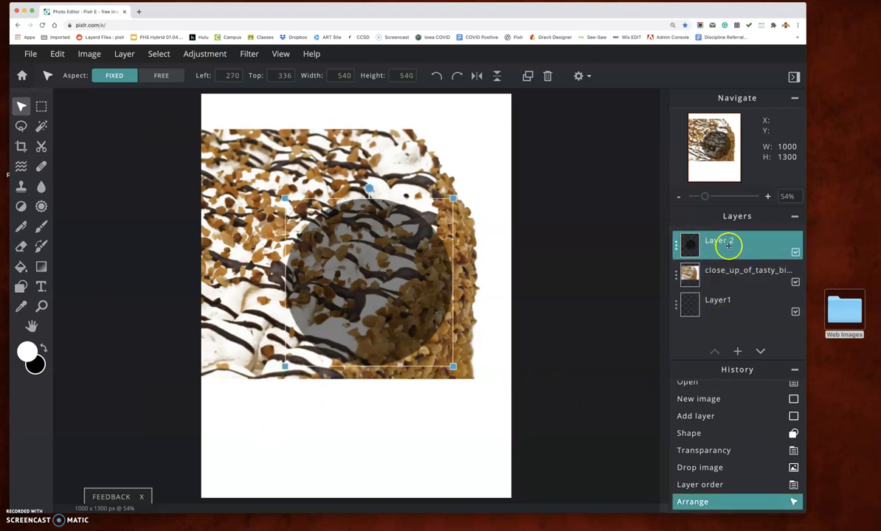
Select the circle's pixels, invert, and delete the cake photo outside the circle
{"action": "left_click", "coordinate": [159, 54]}
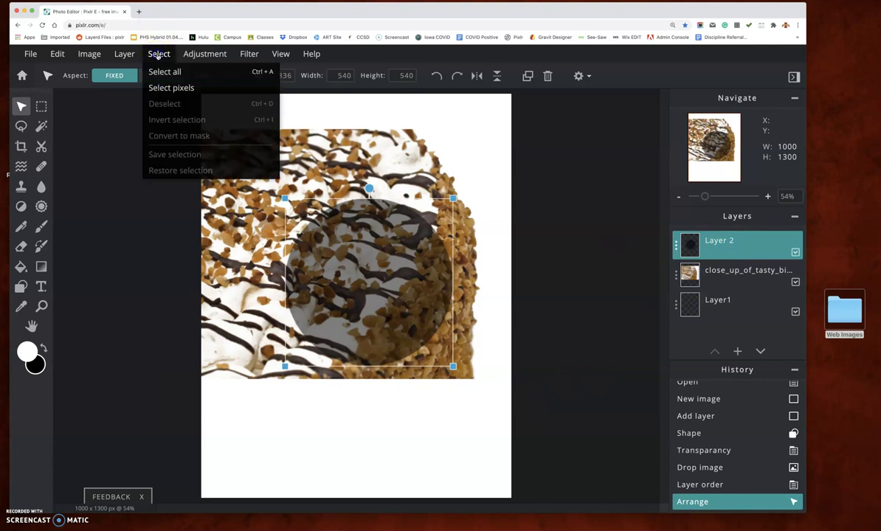
{"action": "left_click", "coordinate": [196, 88]}
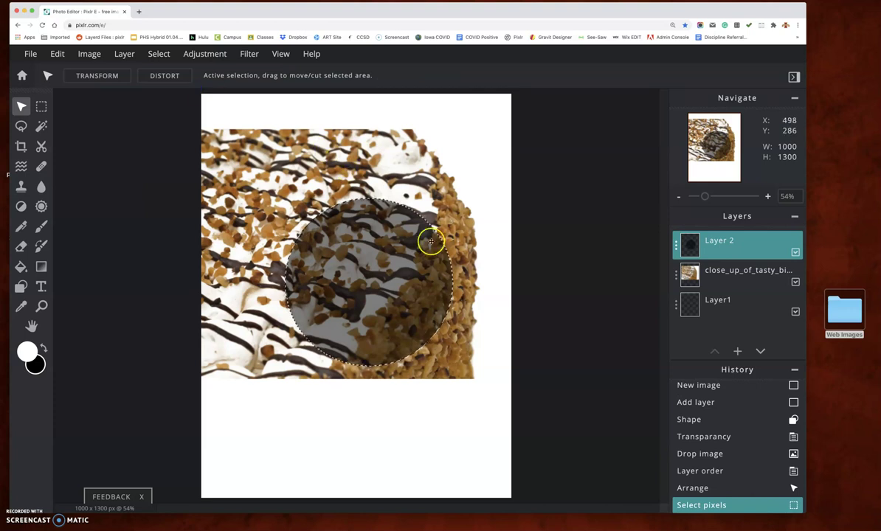
{"action": "left_click", "coordinate": [734, 271]}
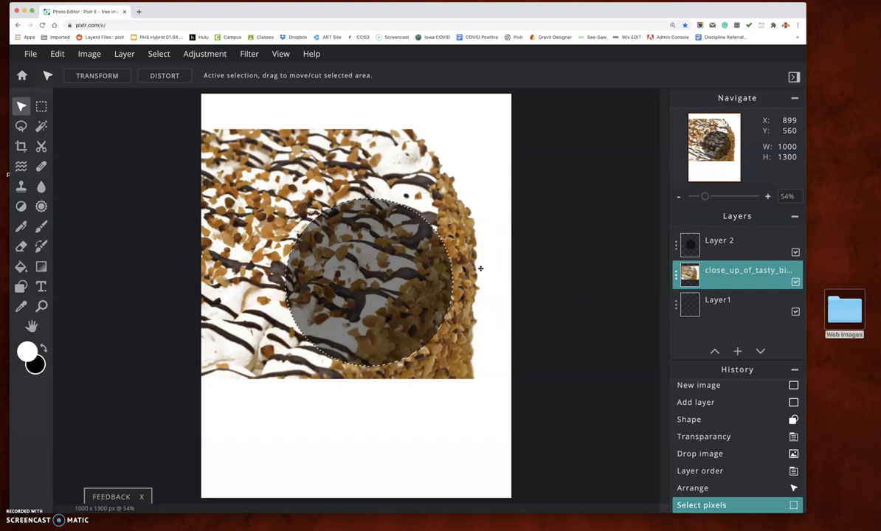
{"action": "key", "text": "ctrl+shift+i"}
{"action": "left_click", "coordinate": [342, 228]}
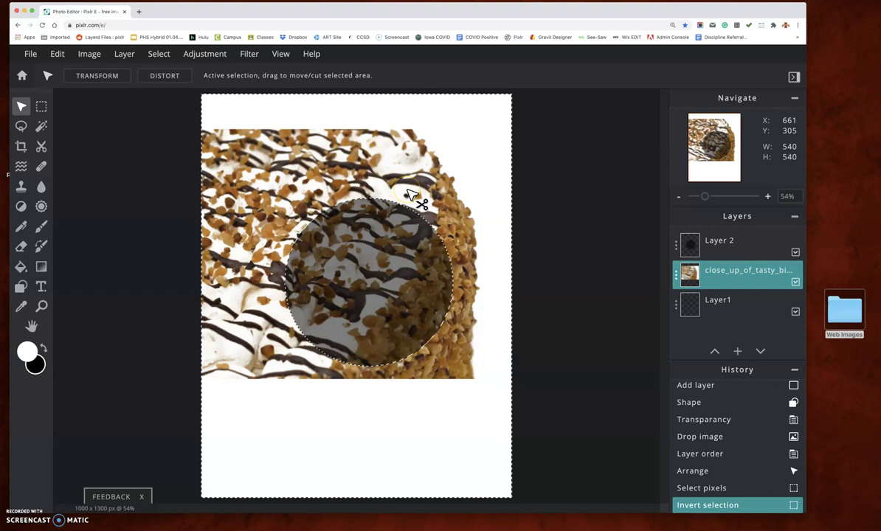
{"action": "key", "text": "Delete"}
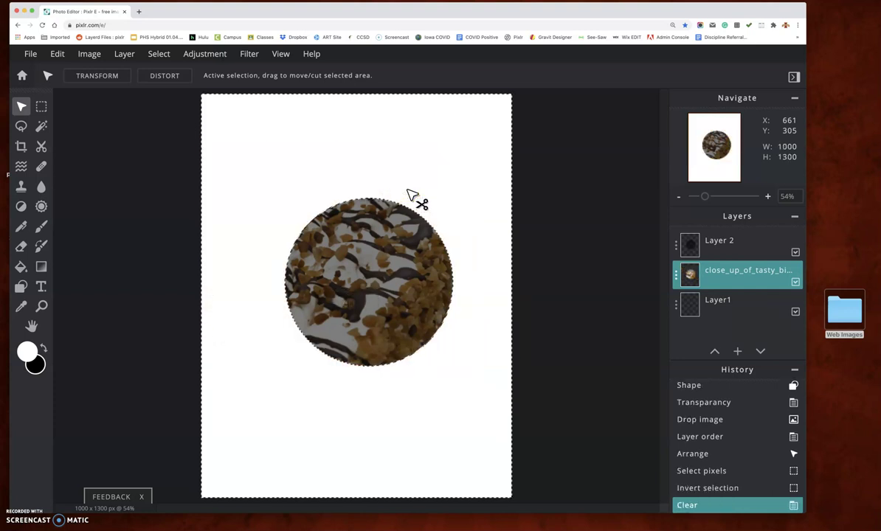
Deselect and delete the grey circle Layer 2
{"action": "left_click", "coordinate": [725, 246]}
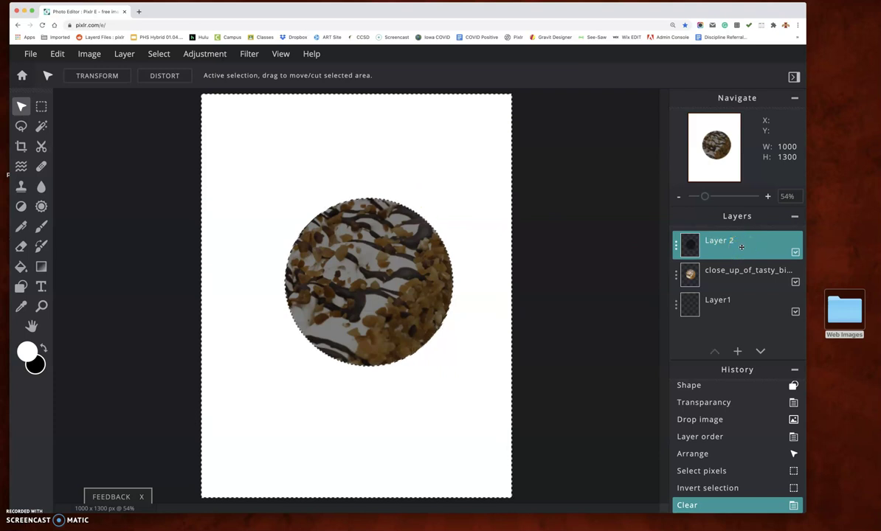
{"action": "key", "text": "super+d"}
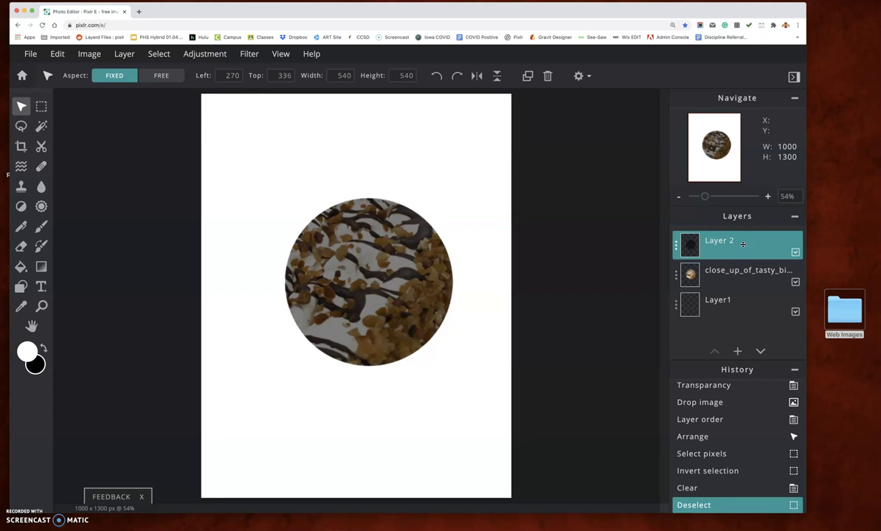
{"action": "key", "text": "Delete"}
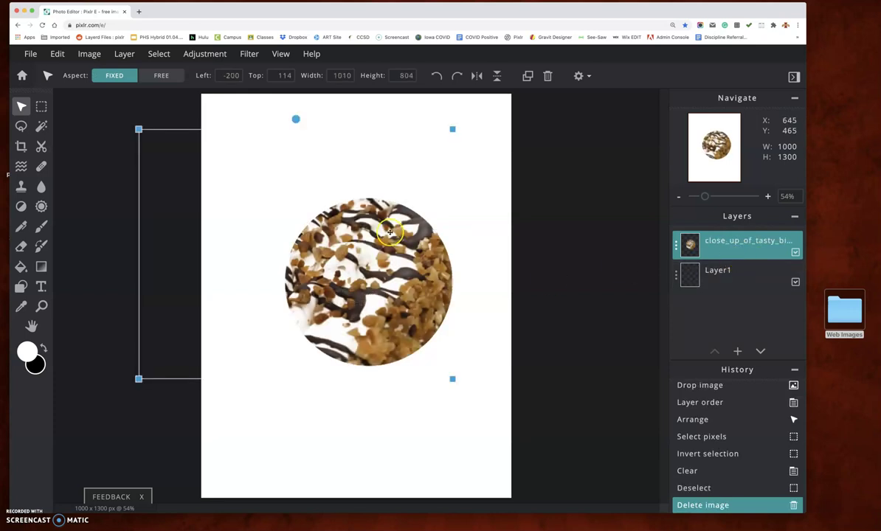
Shift the circular cake cutout and erase the leftover photo strip at the left edge
{"action": "left_click_drag", "start_coordinate": [388, 278], "coordinate": [438, 337]}
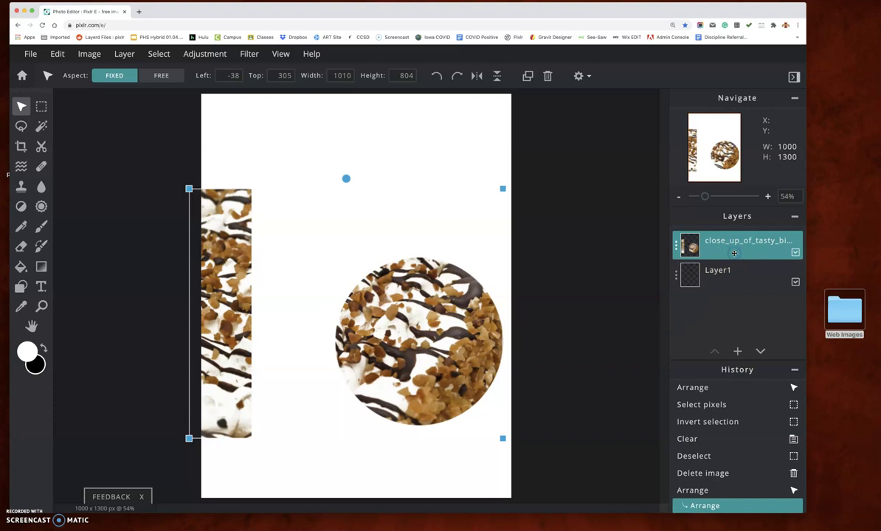
{"action": "left_click", "coordinate": [42, 106]}
{"action": "left_click_drag", "start_coordinate": [132, 145], "coordinate": [289, 445]}
{"action": "key", "text": "Delete"}
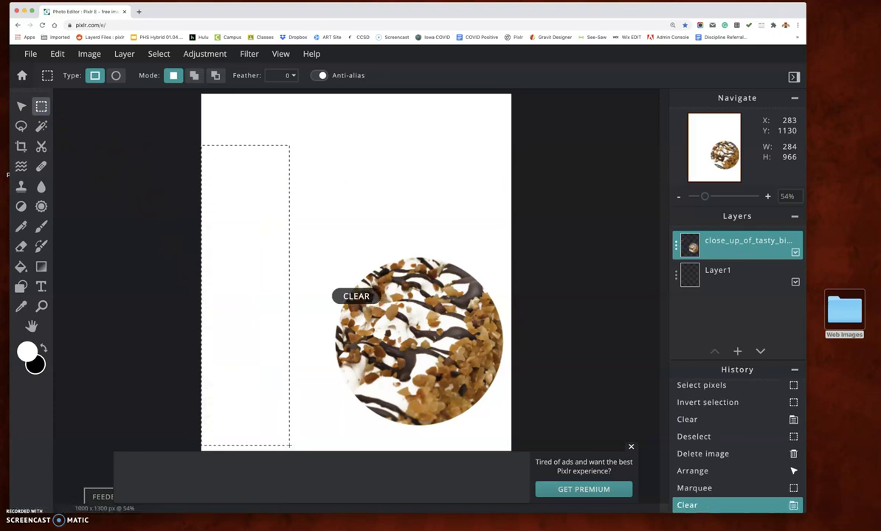
{"action": "key", "text": "ctrl+d"}
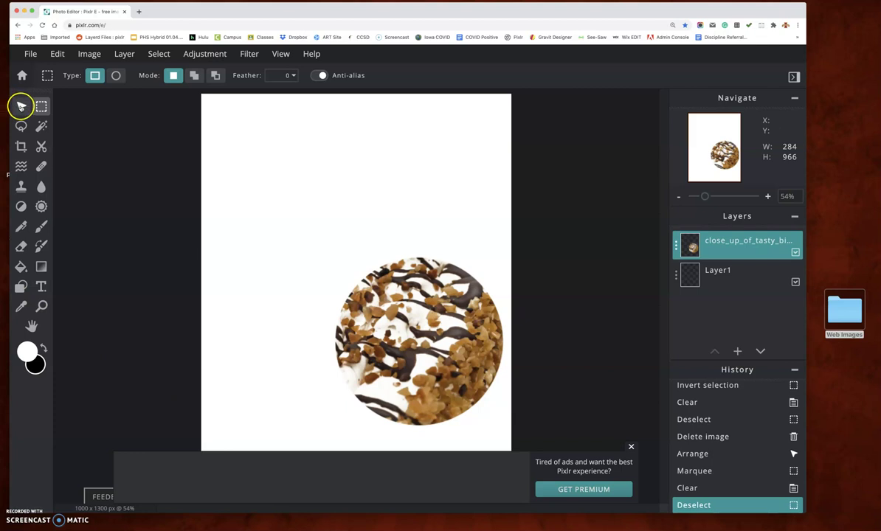
Move the cake circle up and left, then delete its layer
{"action": "left_click", "coordinate": [21, 106]}
{"action": "left_click_drag", "start_coordinate": [418, 344], "coordinate": [359, 321]}
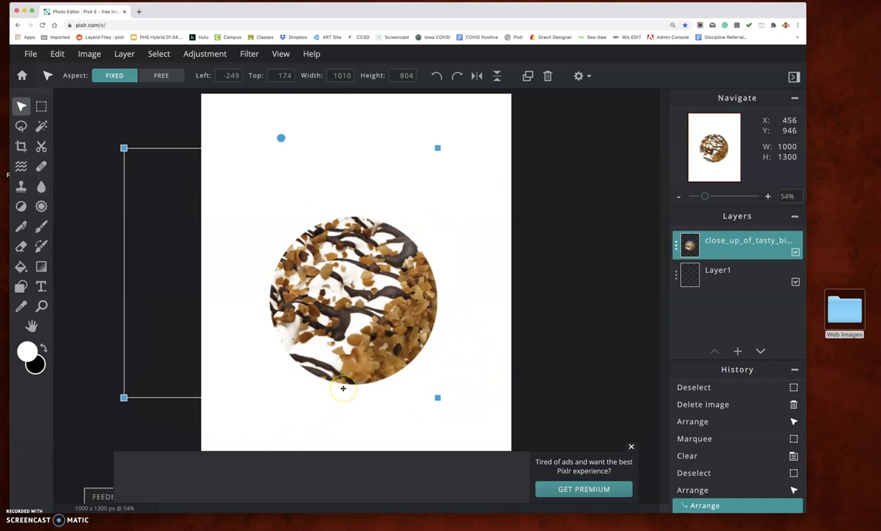
{"action": "key", "text": "BackSpace"}
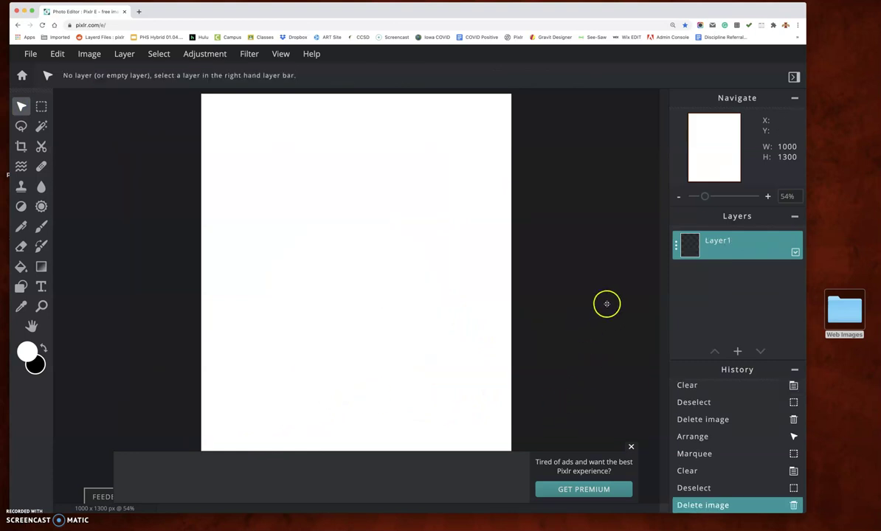
Add empty Layer 4, draw a filled heart on it, and set transparency to 50
{"action": "left_click", "coordinate": [736, 351]}
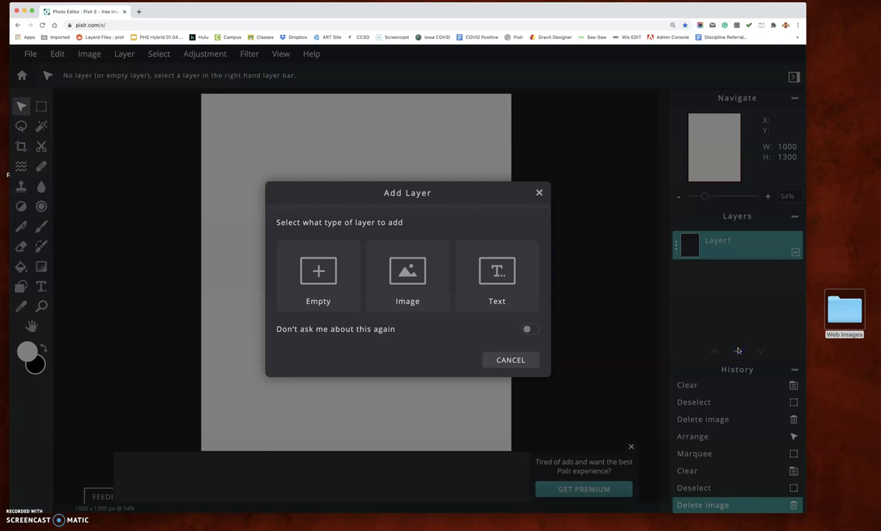
{"action": "left_click", "coordinate": [319, 270]}
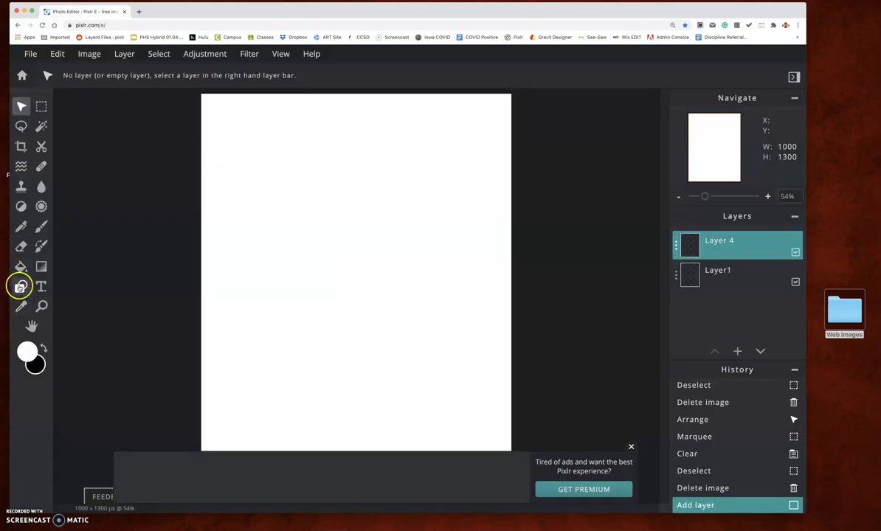
{"action": "left_click", "coordinate": [20, 286]}
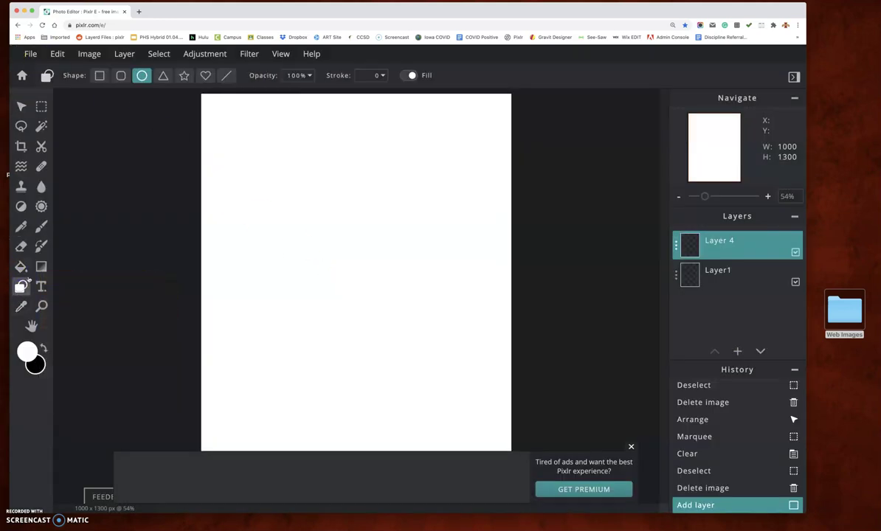
{"action": "left_click", "coordinate": [205, 76]}
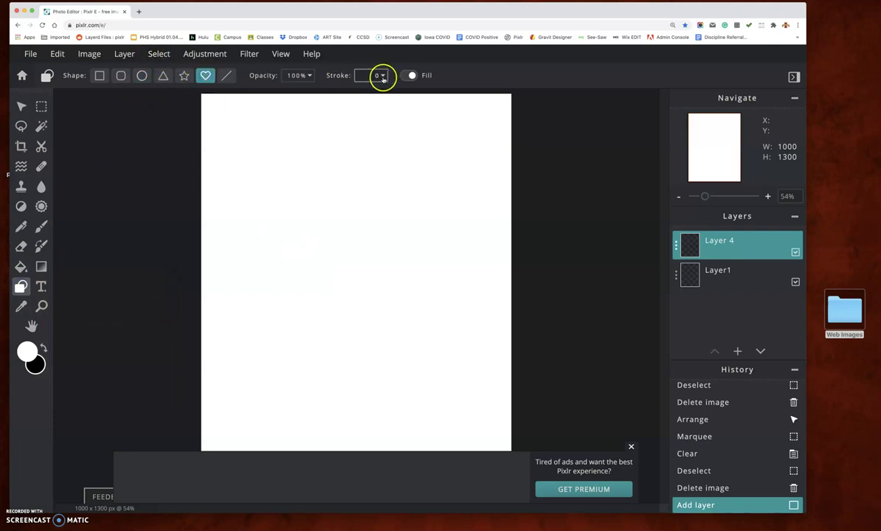
{"action": "left_click_drag", "start_coordinate": [316, 218], "coordinate": [379, 282]}
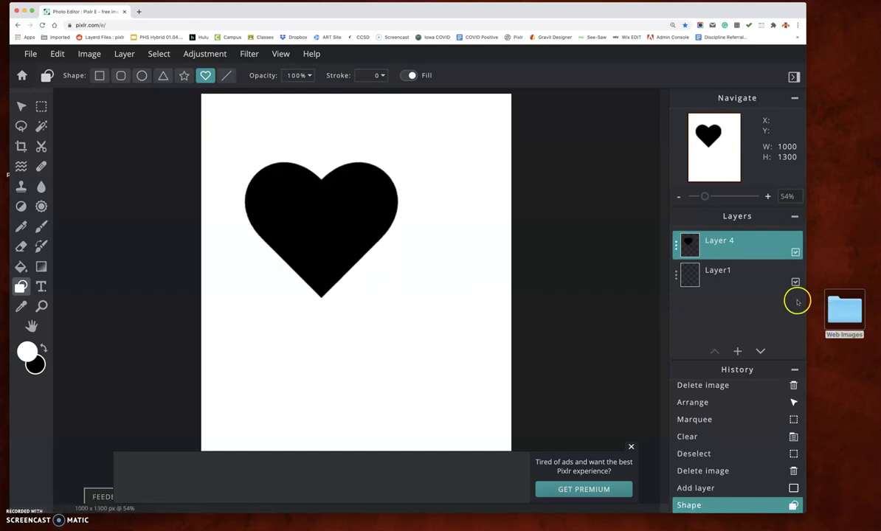
{"action": "left_click", "coordinate": [677, 246]}
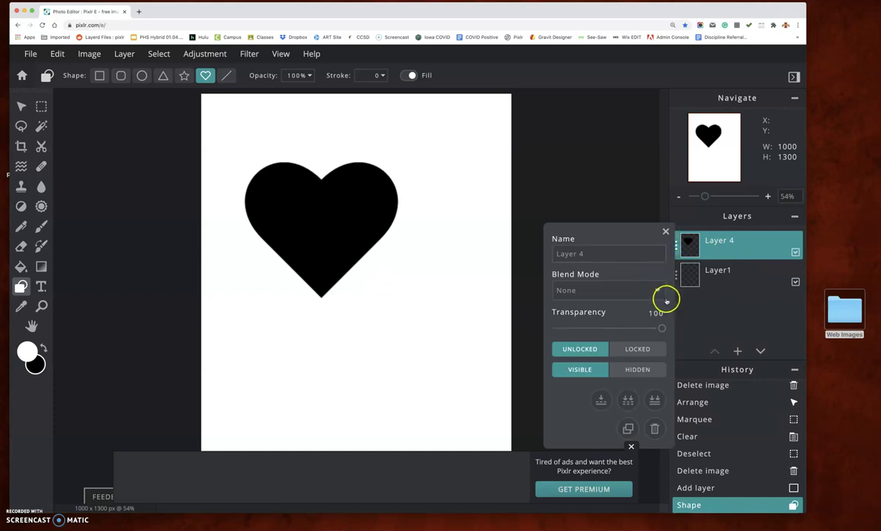
{"action": "left_click_drag", "start_coordinate": [658, 326], "coordinate": [608, 327]}
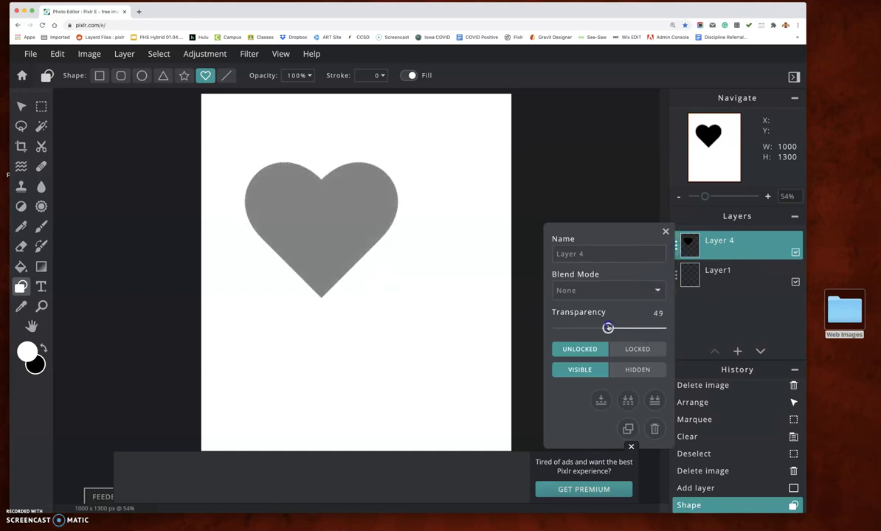
Import 188_000270.jpg as a layer and move heart Layer 4 above it
{"action": "left_click", "coordinate": [665, 231]}
{"action": "left_click", "coordinate": [856, 312]}
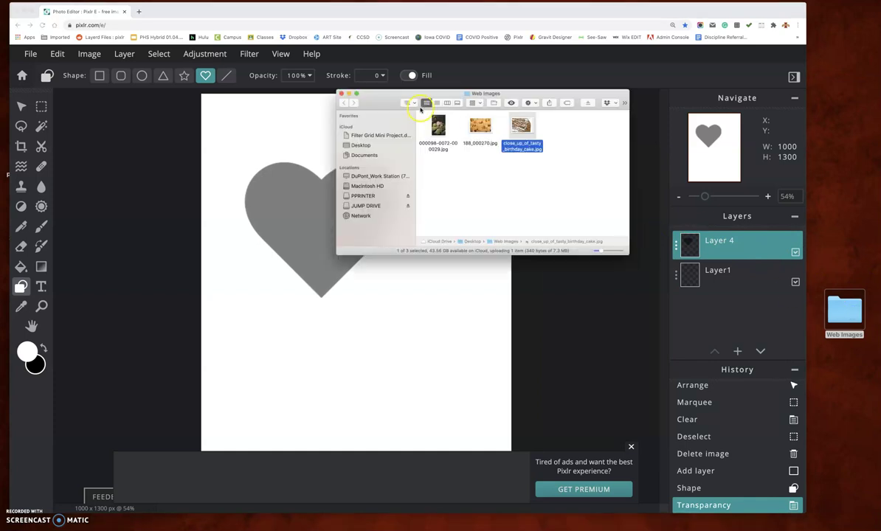
{"action": "left_click_drag", "start_coordinate": [479, 126], "coordinate": [357, 304]}
{"action": "left_click", "coordinate": [472, 287]}
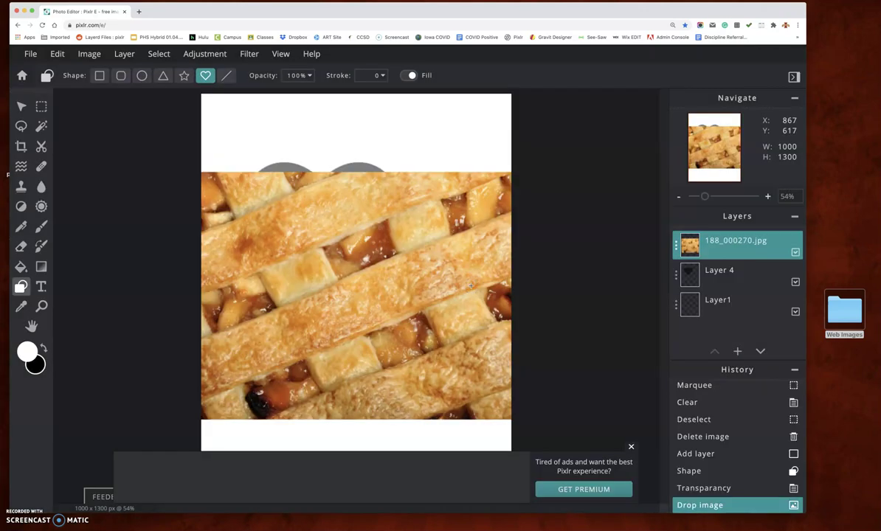
{"action": "left_click_drag", "start_coordinate": [703, 270], "coordinate": [737, 241]}
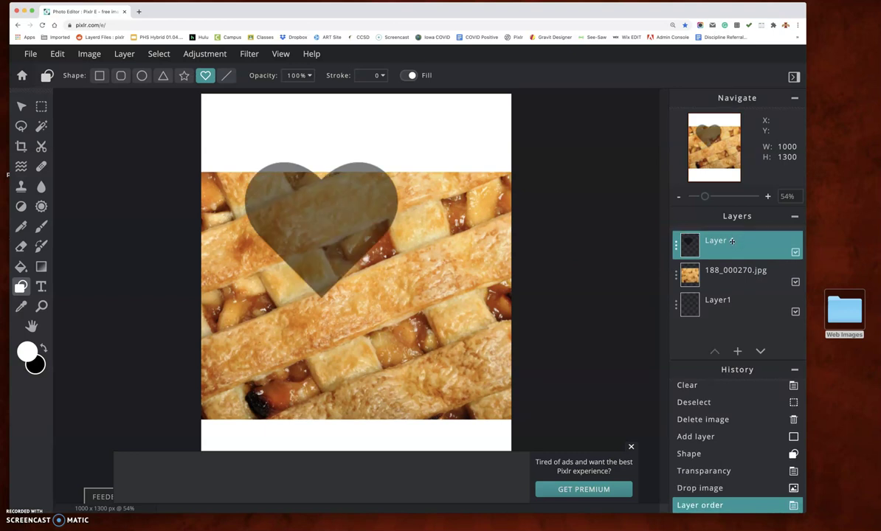
Move the pie photo to Left -304, Top 30, then reselect heart Layer 4
{"action": "left_click", "coordinate": [733, 273]}
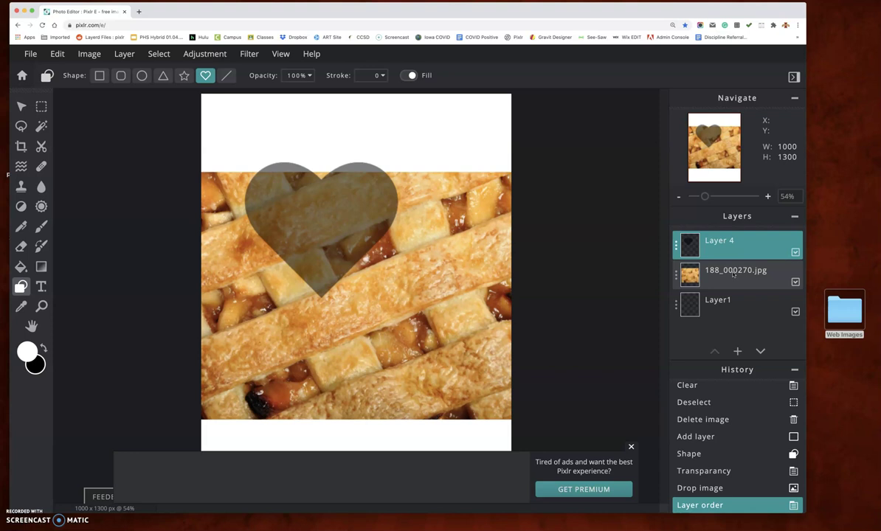
{"action": "left_click", "coordinate": [727, 279]}
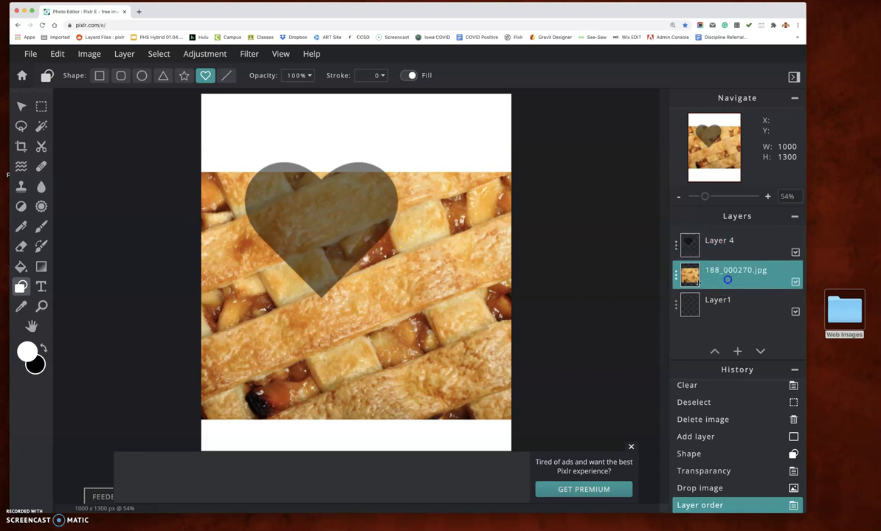
{"action": "left_click", "coordinate": [21, 107]}
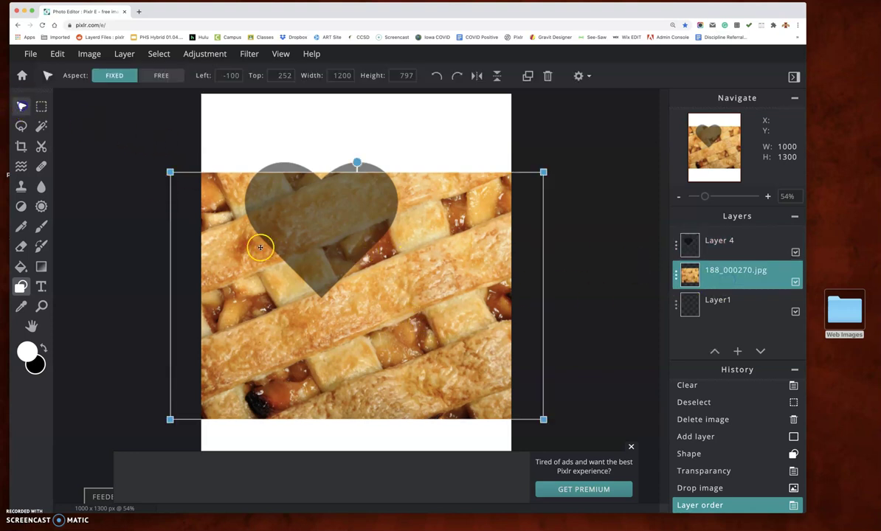
{"action": "left_click_drag", "start_coordinate": [396, 342], "coordinate": [336, 273]}
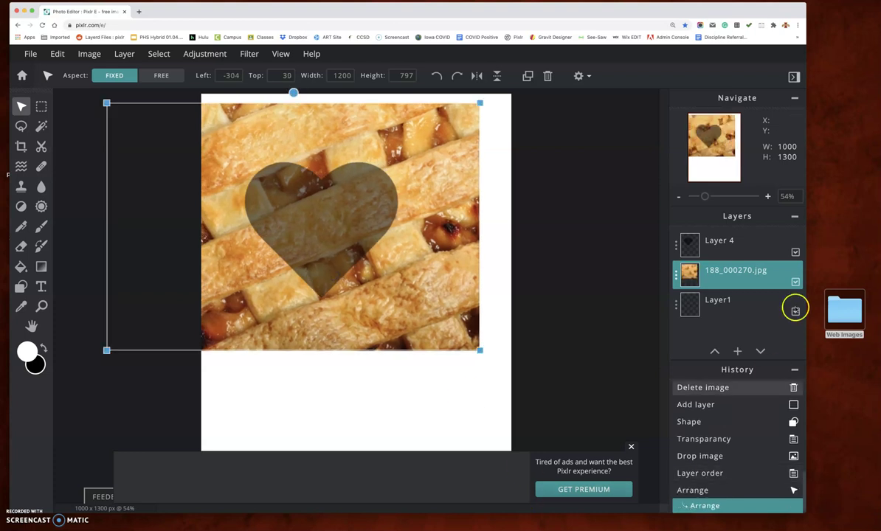
{"action": "left_click", "coordinate": [717, 251]}
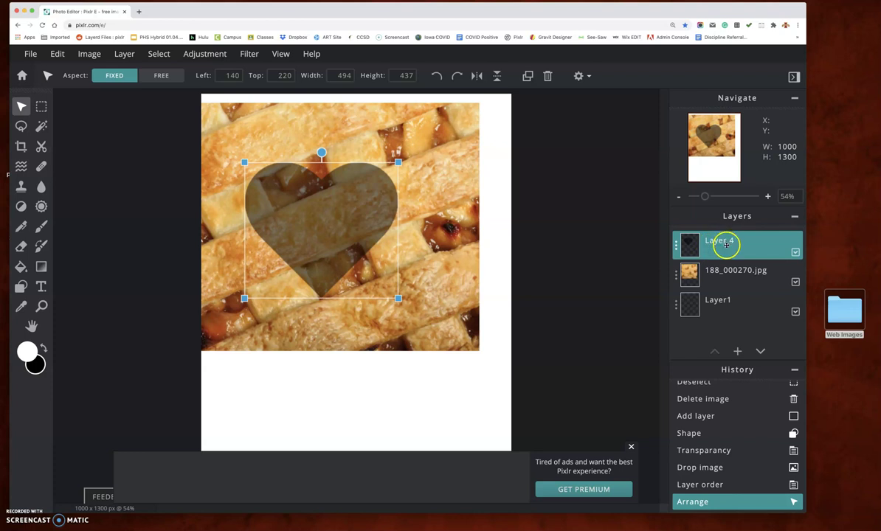
{"action": "left_click", "coordinate": [157, 54]}
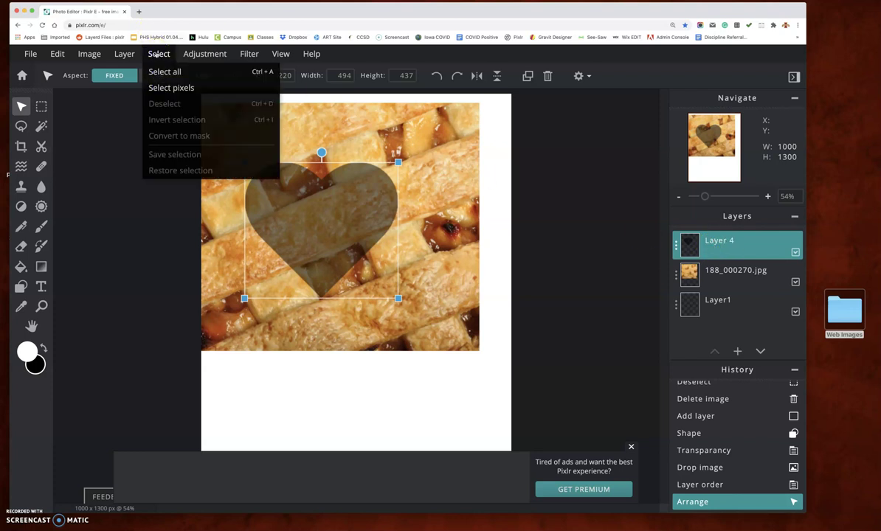
Select the heart's pixels, invert, and erase the pie photo outside the heart
{"action": "left_click", "coordinate": [166, 90]}
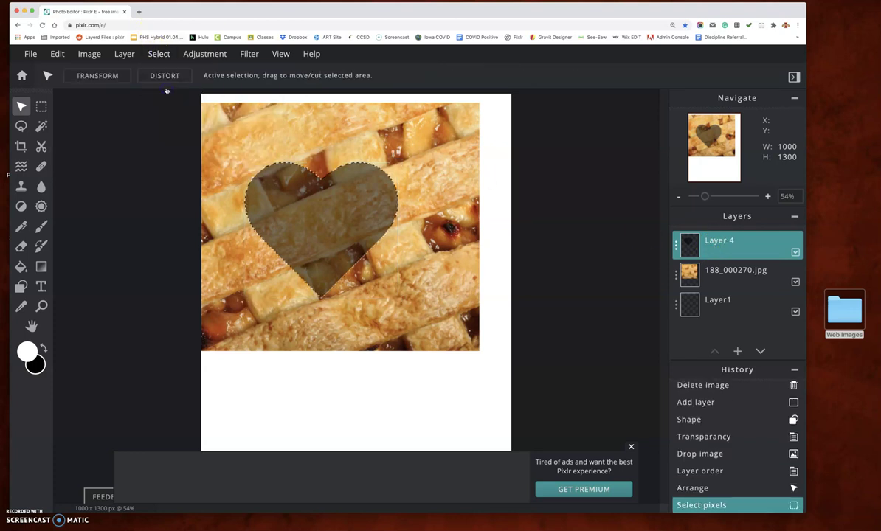
{"action": "left_click", "coordinate": [750, 274]}
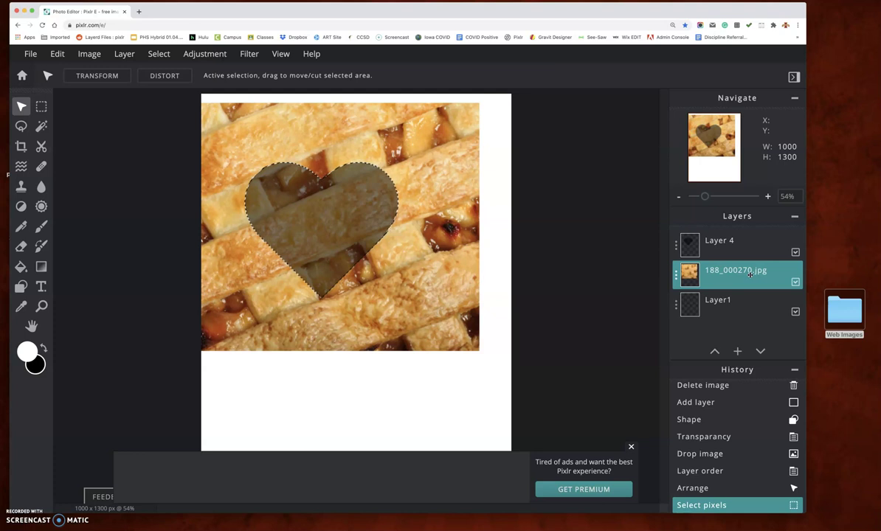
{"action": "key", "text": "super+shift+i"}
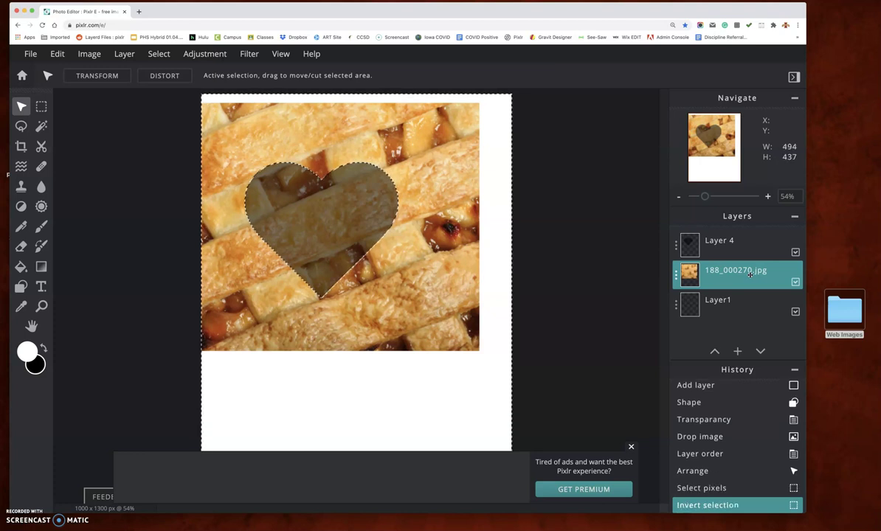
{"action": "key", "text": "BackSpace"}
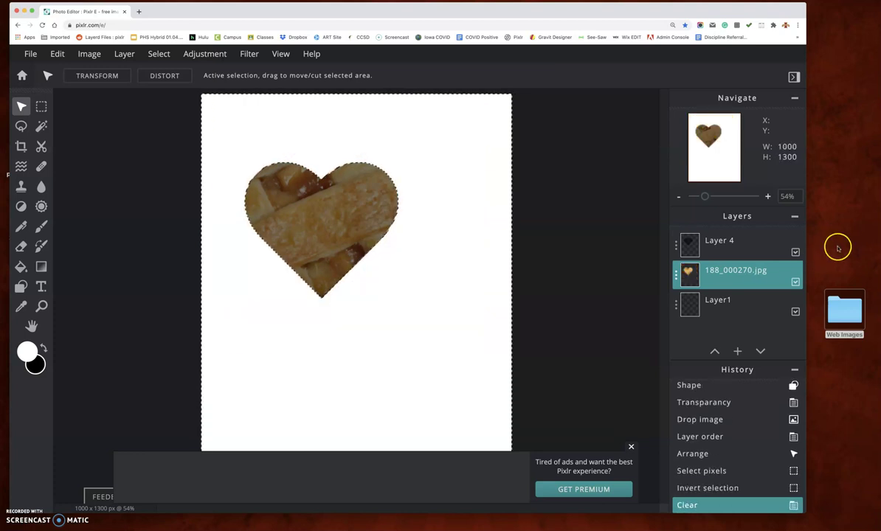
Clear the heart layer, deselect, and delete heart Layer 4
{"action": "left_click", "coordinate": [739, 250]}
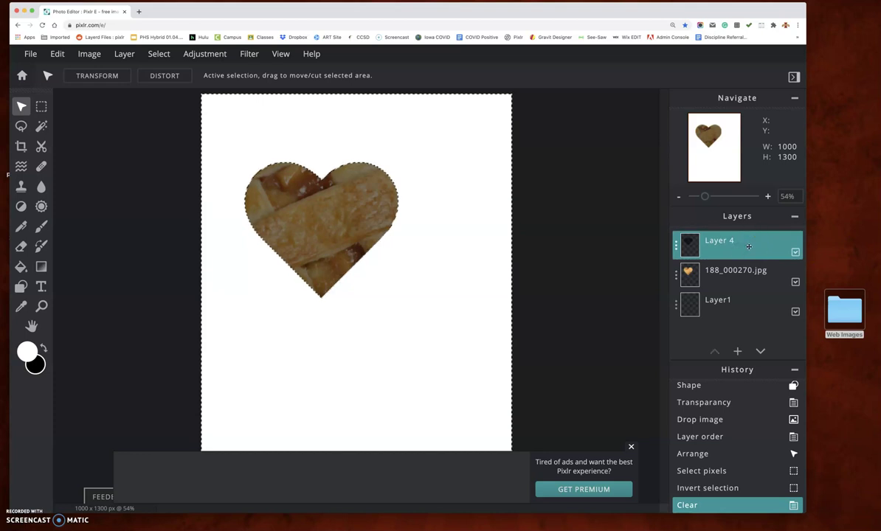
{"action": "key", "text": "BackSpace"}
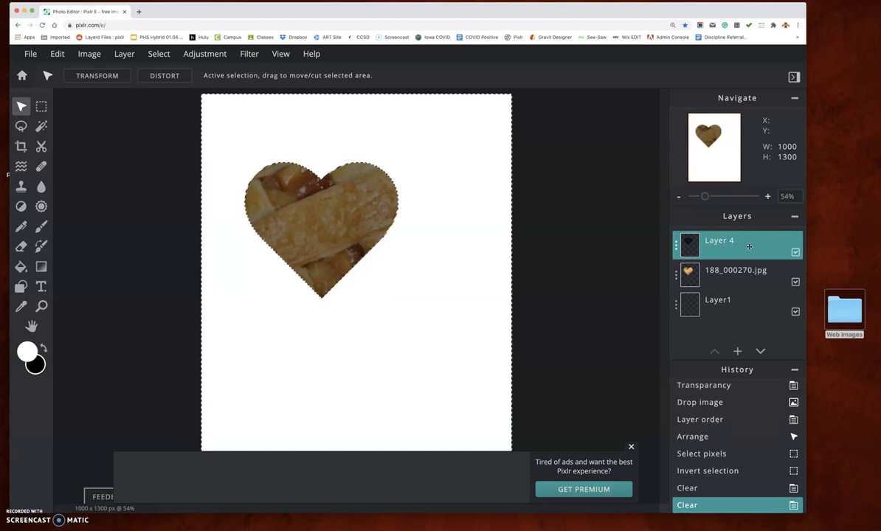
{"action": "key", "text": "ctrl+d"}
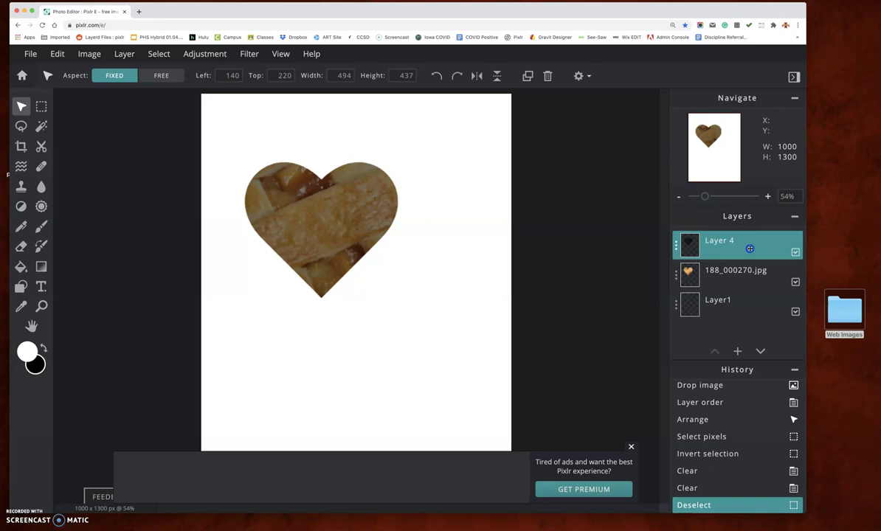
{"action": "key", "text": "BackSpace"}
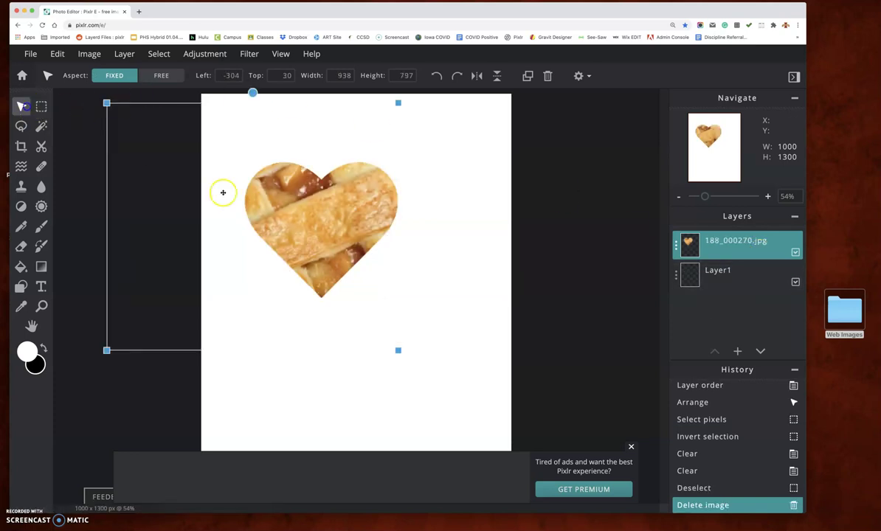
Move the pie heart to the canvas's upper left (Left -367, Top -49) and select its layer
{"action": "left_click_drag", "start_coordinate": [305, 222], "coordinate": [287, 197]}
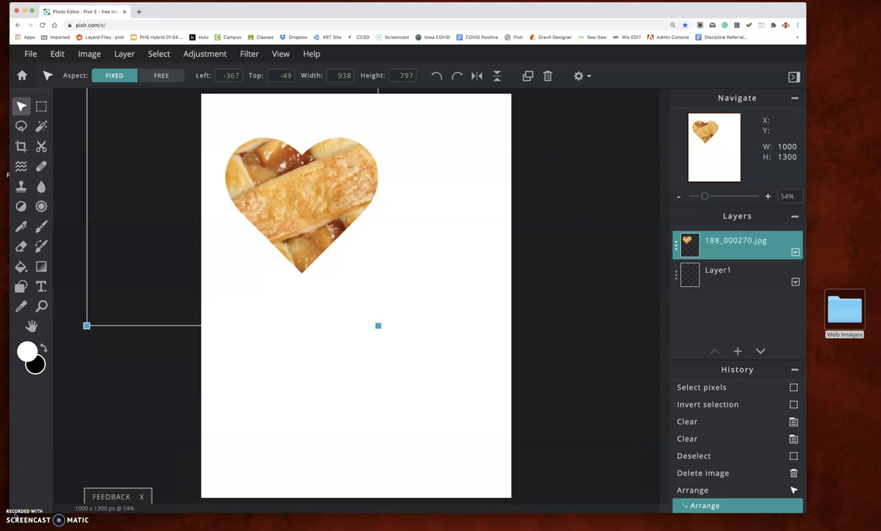
{"action": "left_click", "coordinate": [747, 251]}
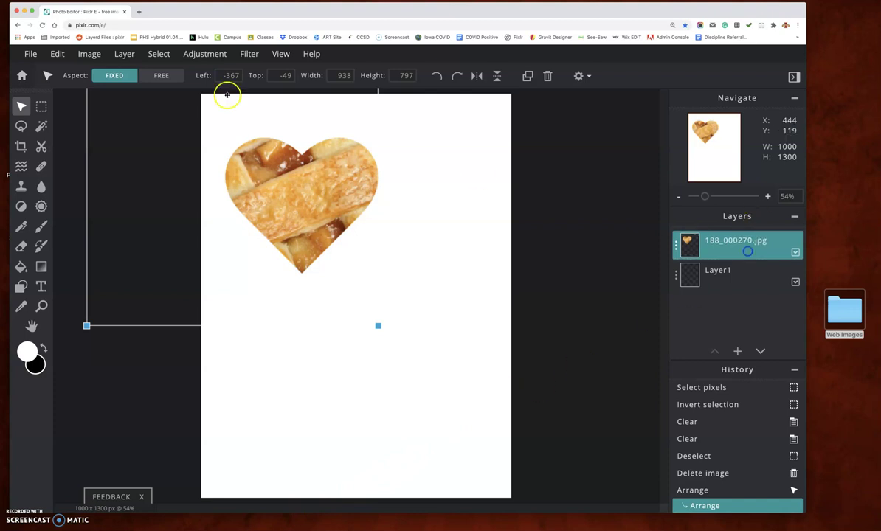
{"action": "left_click", "coordinate": [59, 56]}
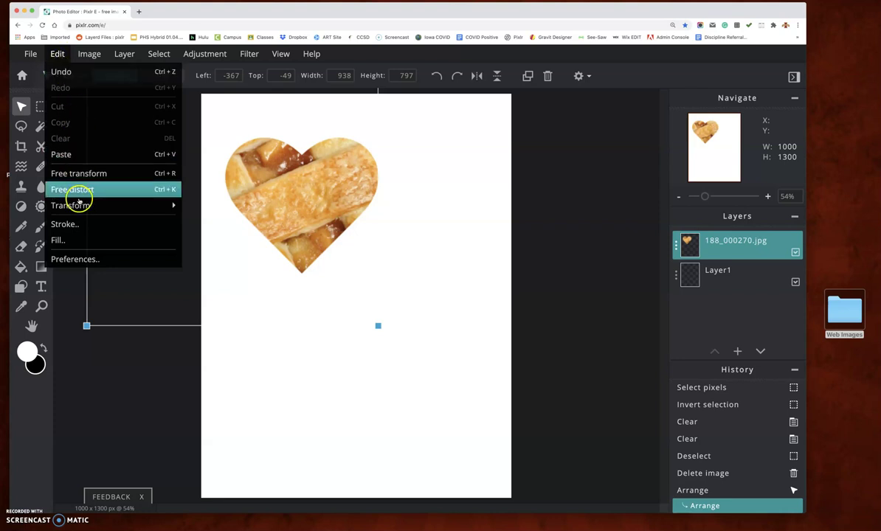
Apply a dark brown Stroke of size 16 at 100% opacity around the pie heart
{"action": "left_click", "coordinate": [73, 228]}
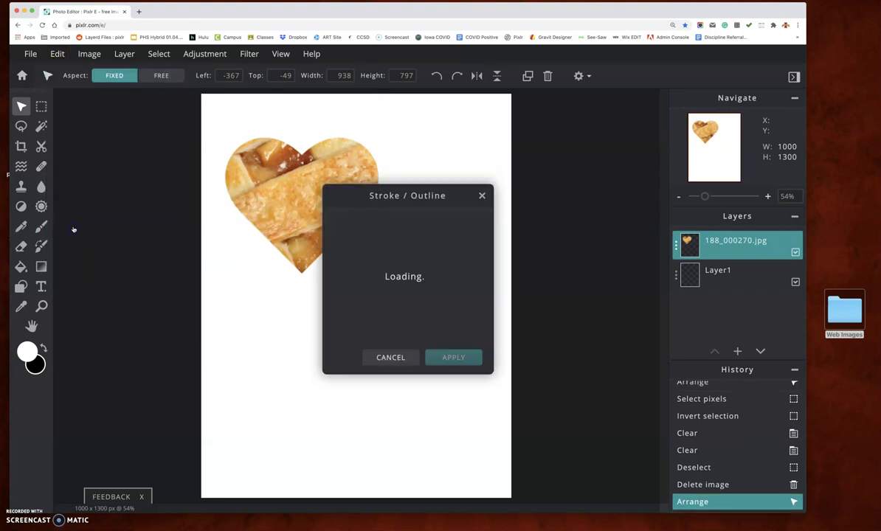
{"action": "mouse_move", "coordinate": [385, 197]}
{"action": "left_mouse_down"}
{"action": "mouse_move", "coordinate": [399, 197]}
{"action": "mouse_move", "coordinate": [505, 124]}
{"action": "left_mouse_up"}
{"action": "left_click", "coordinate": [593, 157]}
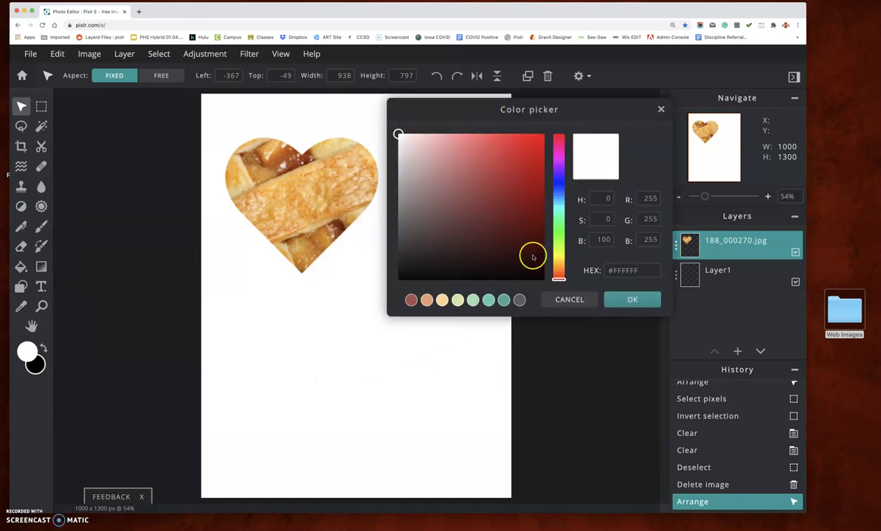
{"action": "left_click_drag", "start_coordinate": [558, 275], "coordinate": [560, 267]}
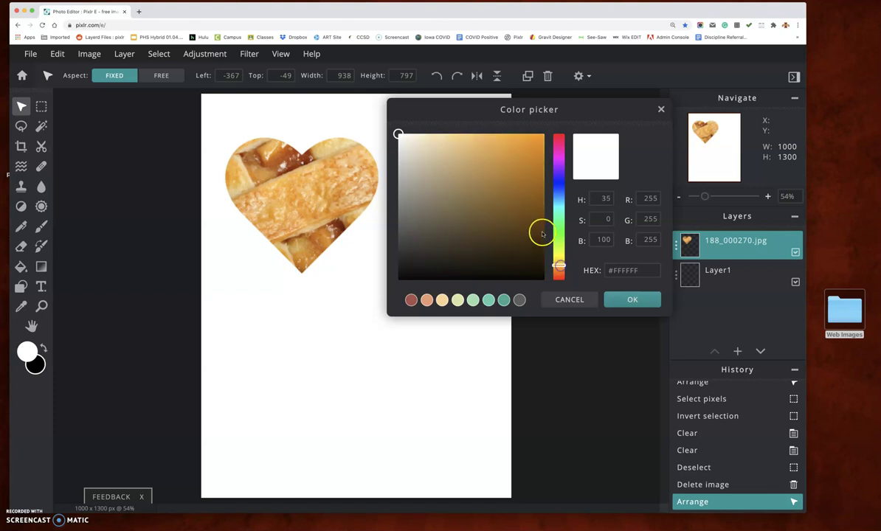
{"action": "left_click", "coordinate": [542, 235]}
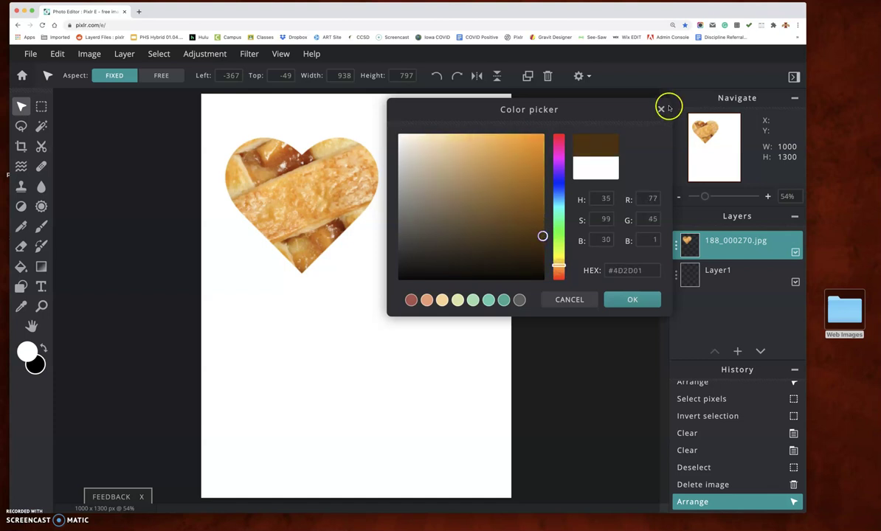
{"action": "left_click", "coordinate": [642, 300]}
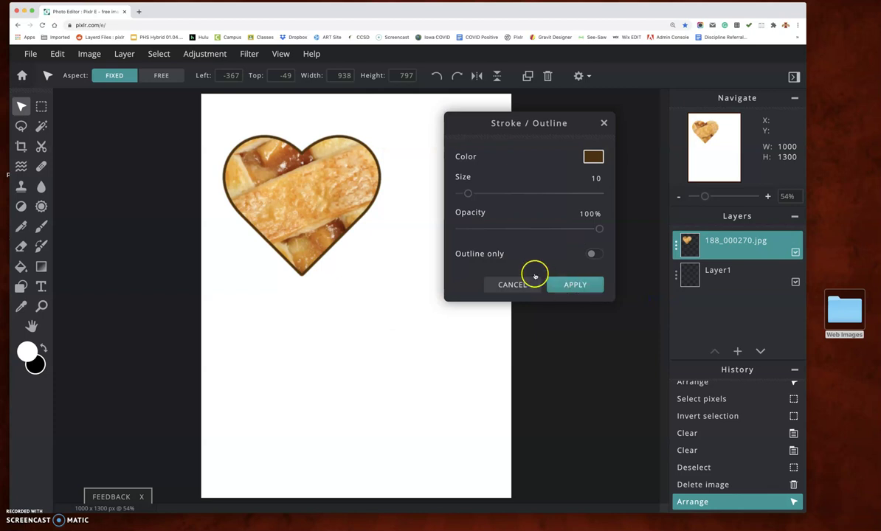
{"action": "mouse_move", "coordinate": [468, 193]}
{"action": "left_mouse_down"}
{"action": "mouse_move", "coordinate": [490, 194]}
{"action": "mouse_move", "coordinate": [466, 194]}
{"action": "mouse_move", "coordinate": [478, 193]}
{"action": "left_mouse_up"}
{"action": "mouse_move", "coordinate": [599, 229]}
{"action": "left_mouse_down"}
{"action": "mouse_move", "coordinate": [515, 228]}
{"action": "mouse_move", "coordinate": [597, 228]}
{"action": "left_mouse_up"}
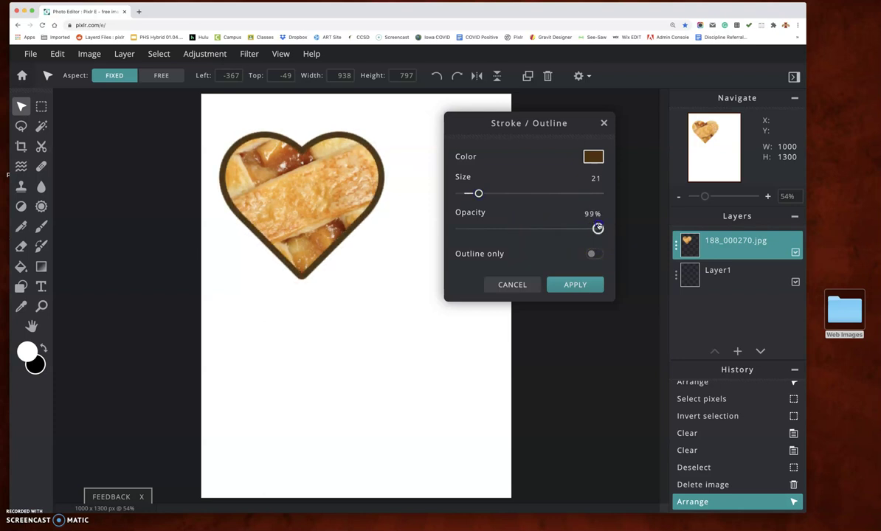
{"action": "left_click_drag", "start_coordinate": [478, 193], "coordinate": [473, 193]}
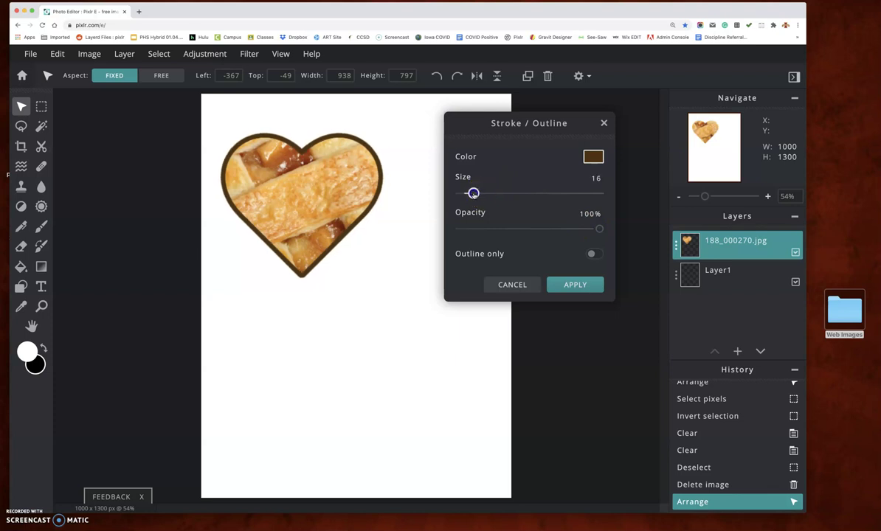
{"action": "left_click", "coordinate": [583, 286]}
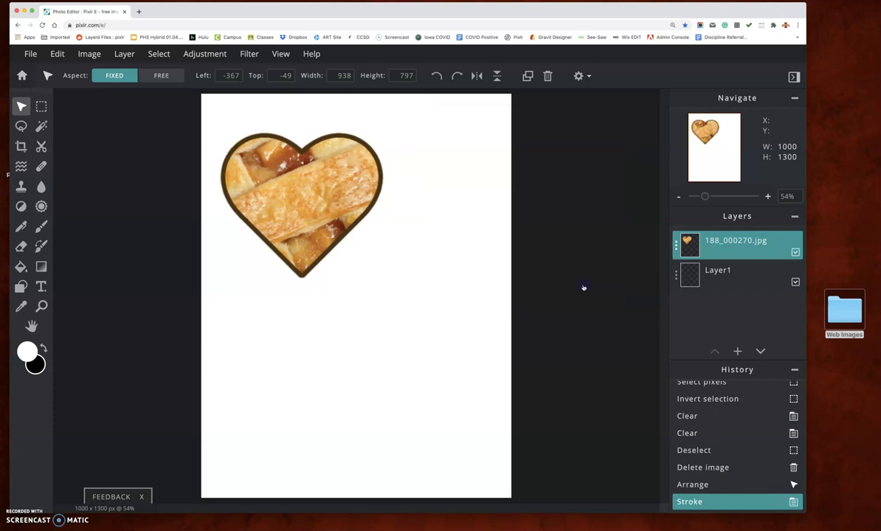